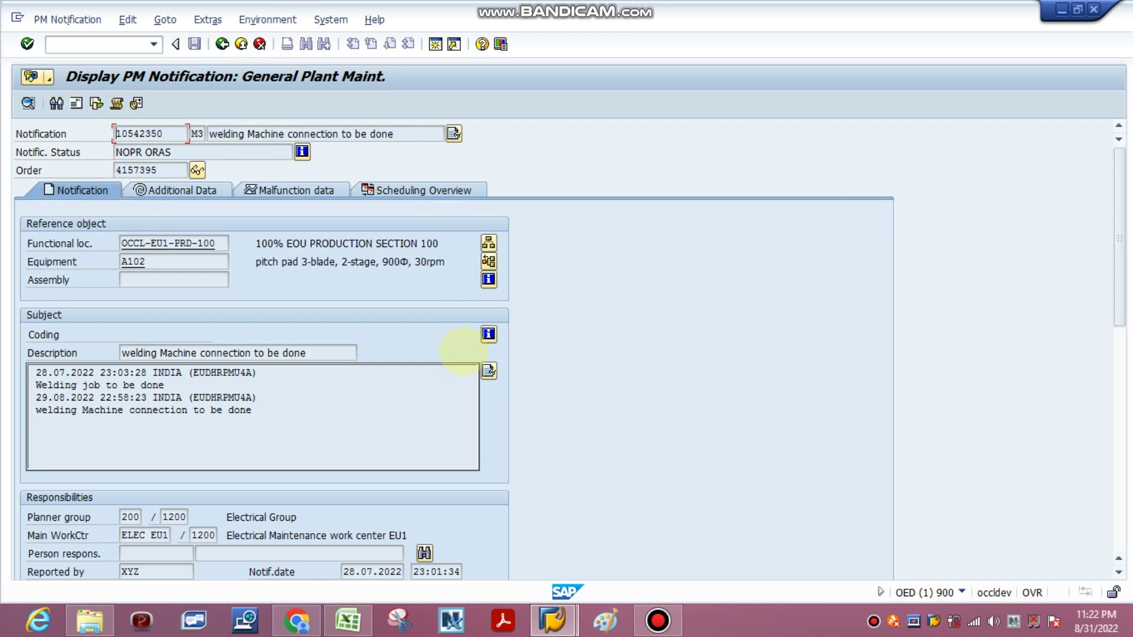
Open the possible values for the notification type and find the maintenance types M1 to M6
left_click(206, 134)
left_click(210, 134)
scroll(225, 470, "down", 5)
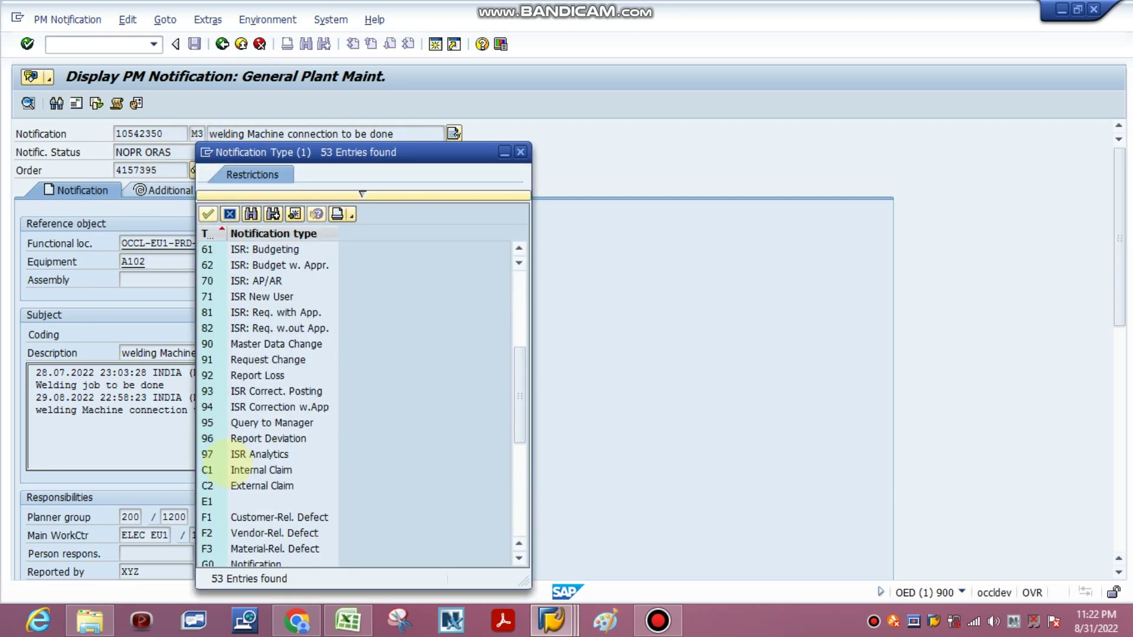
scroll(224, 469, "down", 6)
scroll(218, 466, "up", 3)
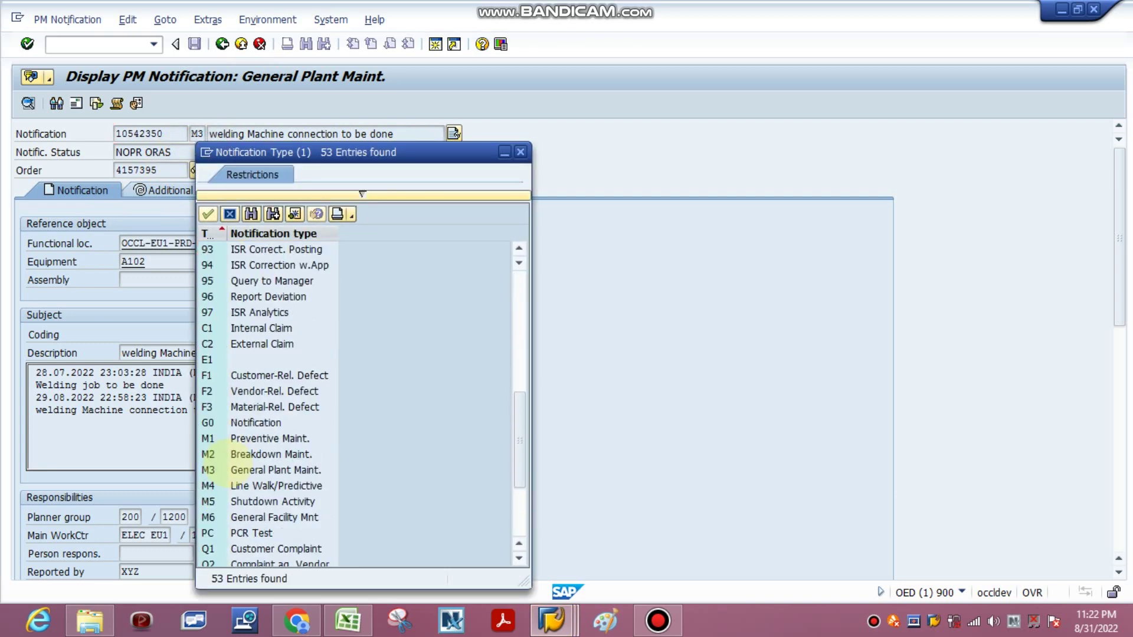
scroll(218, 401, "down", 2)
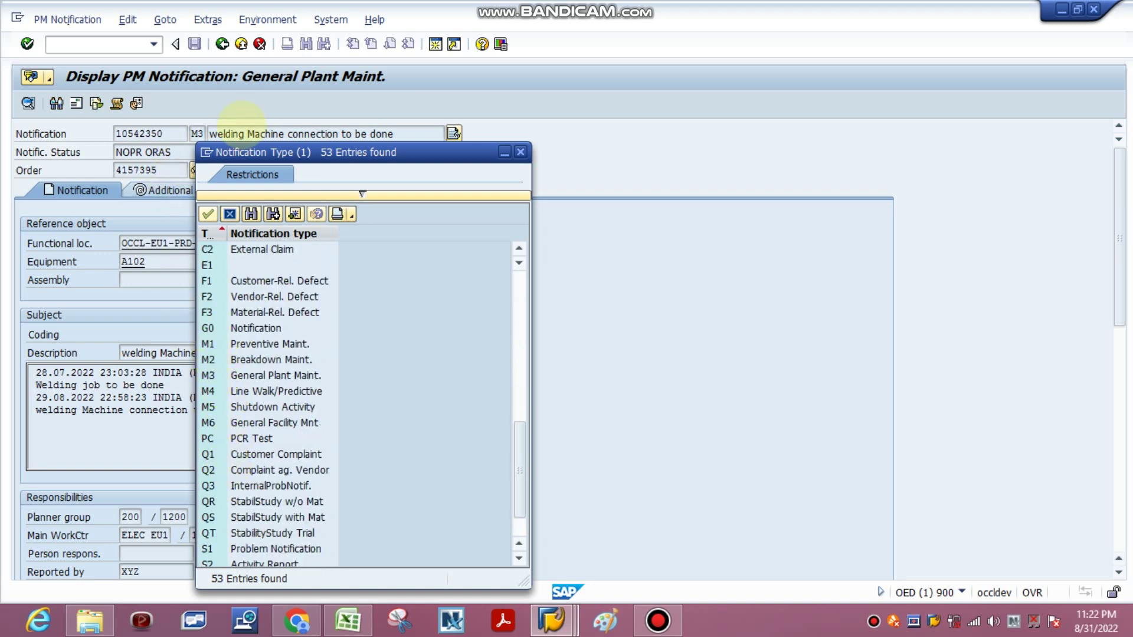
Go through the maintenance notification types M1 to M6 one by one and close the value list
left_click(208, 376)
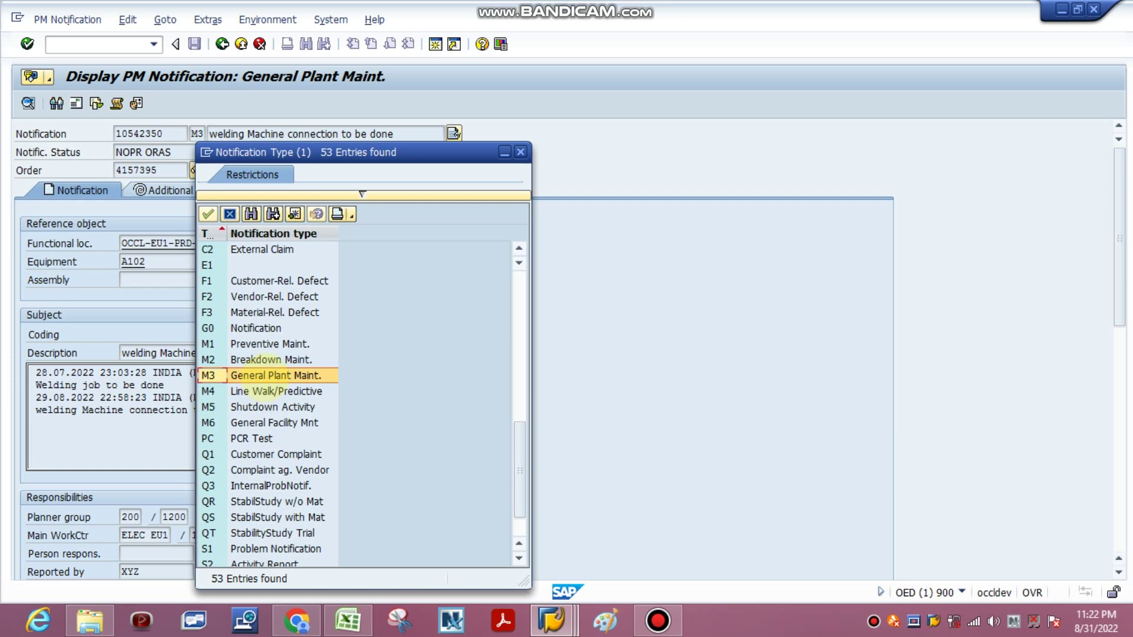
left_click(242, 360)
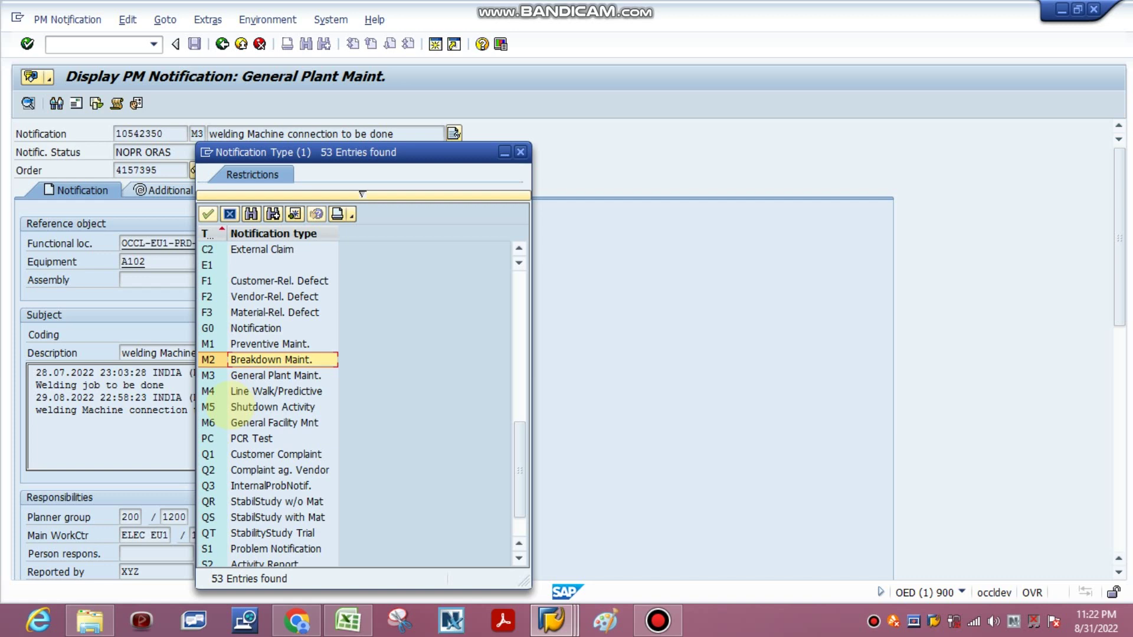
left_click(229, 344)
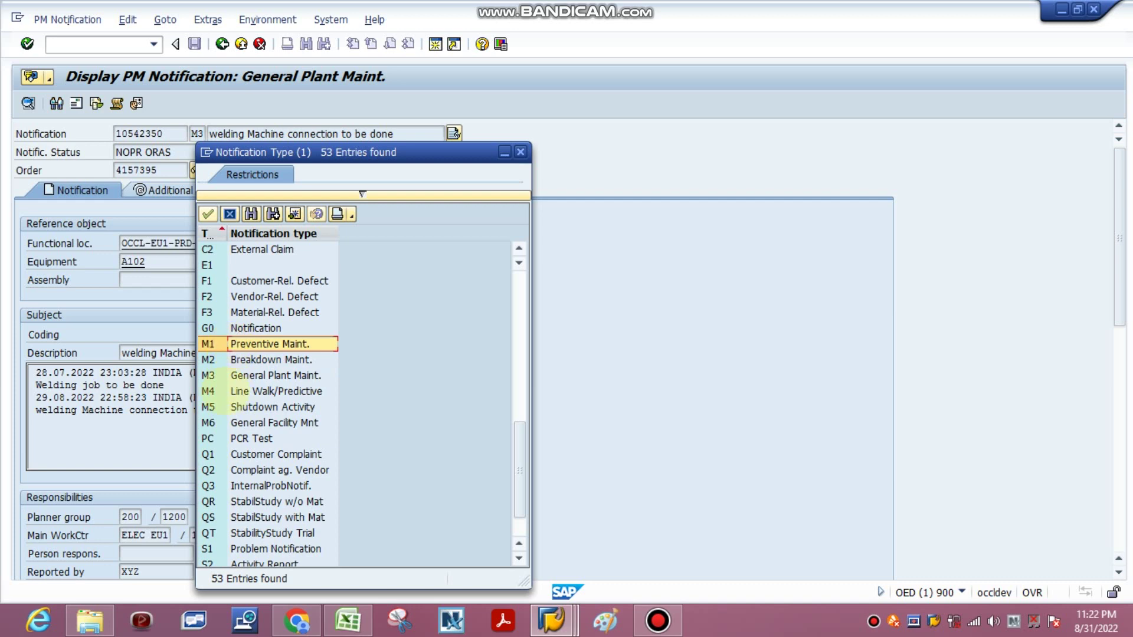
left_click(225, 392)
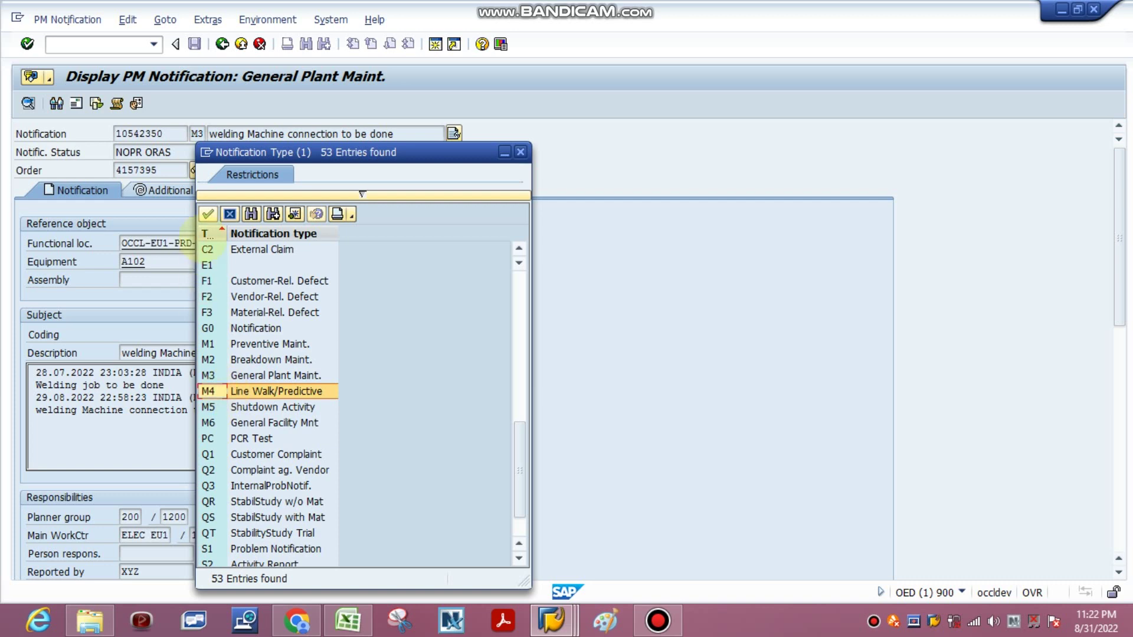
left_click(255, 407)
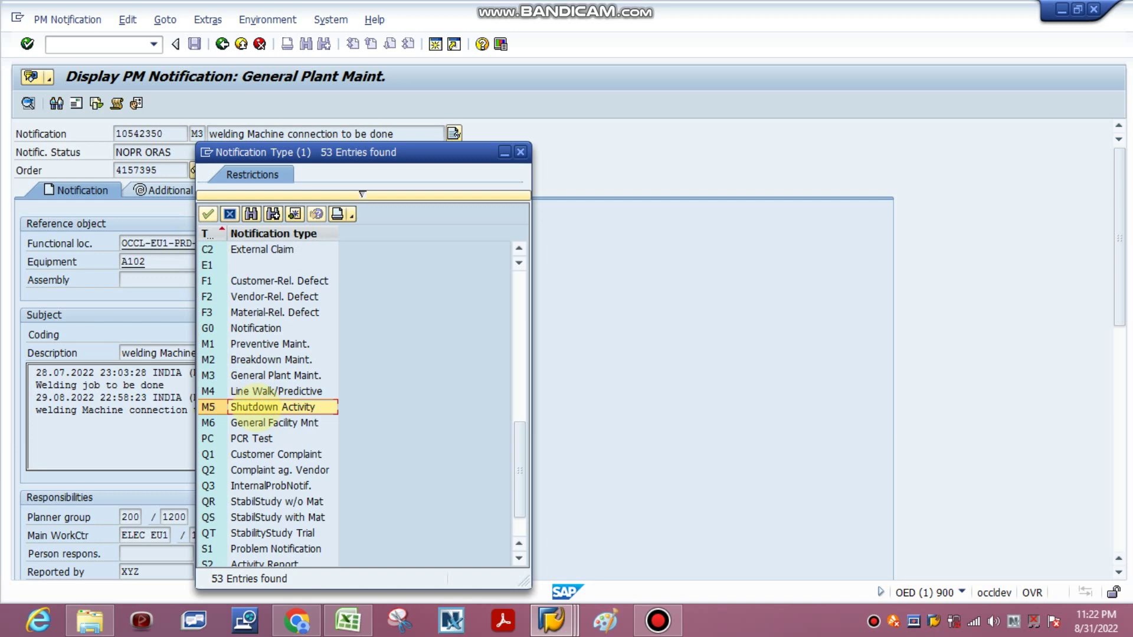
left_click(258, 423)
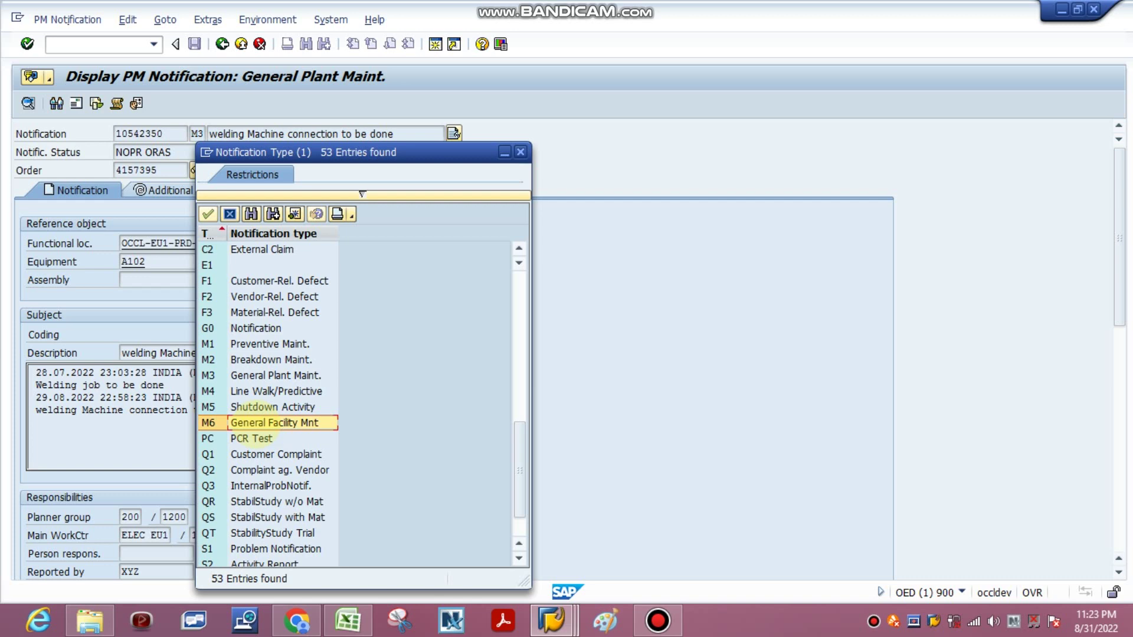
left_click(521, 152)
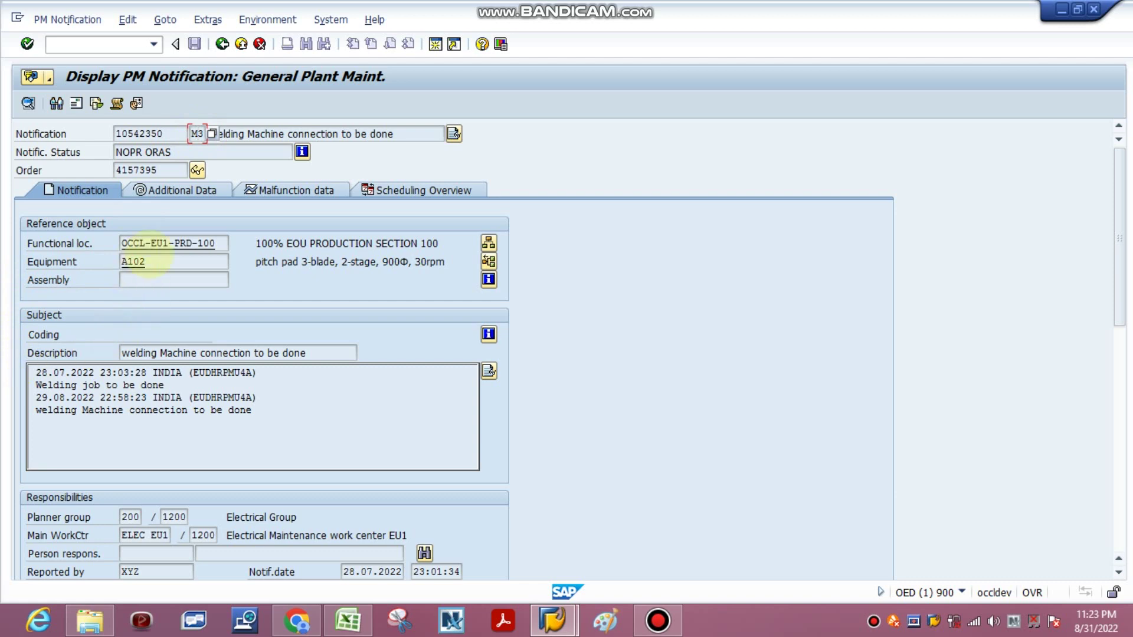
Examine the notification's functional location, equipment and long text under Subject
left_click_drag(222, 244, 123, 261)
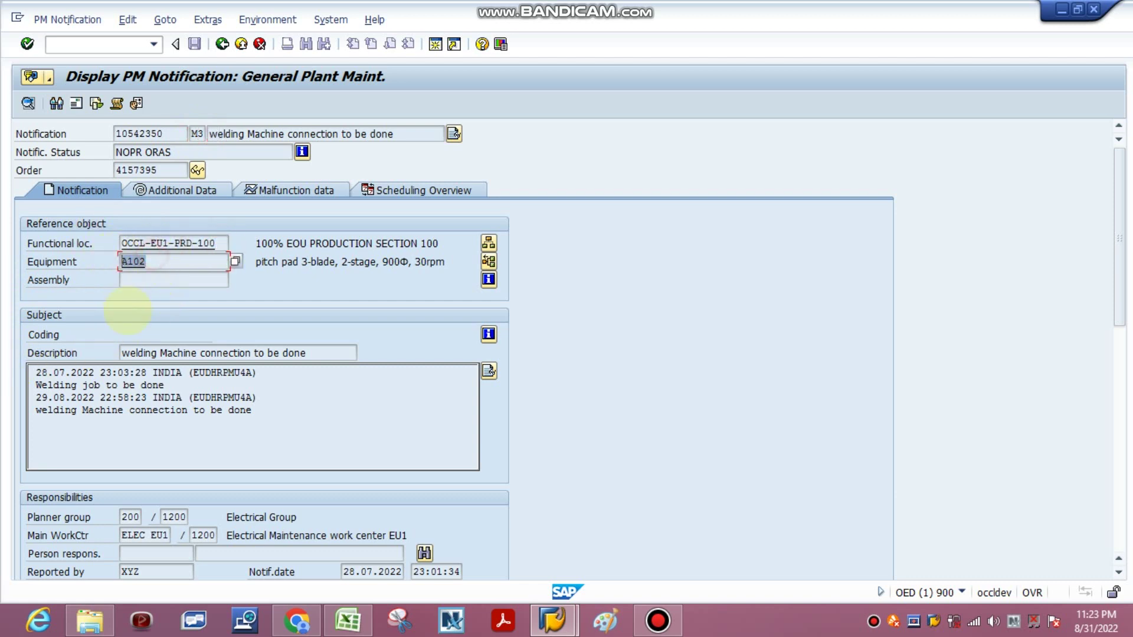
scroll(128, 309, "down", 3)
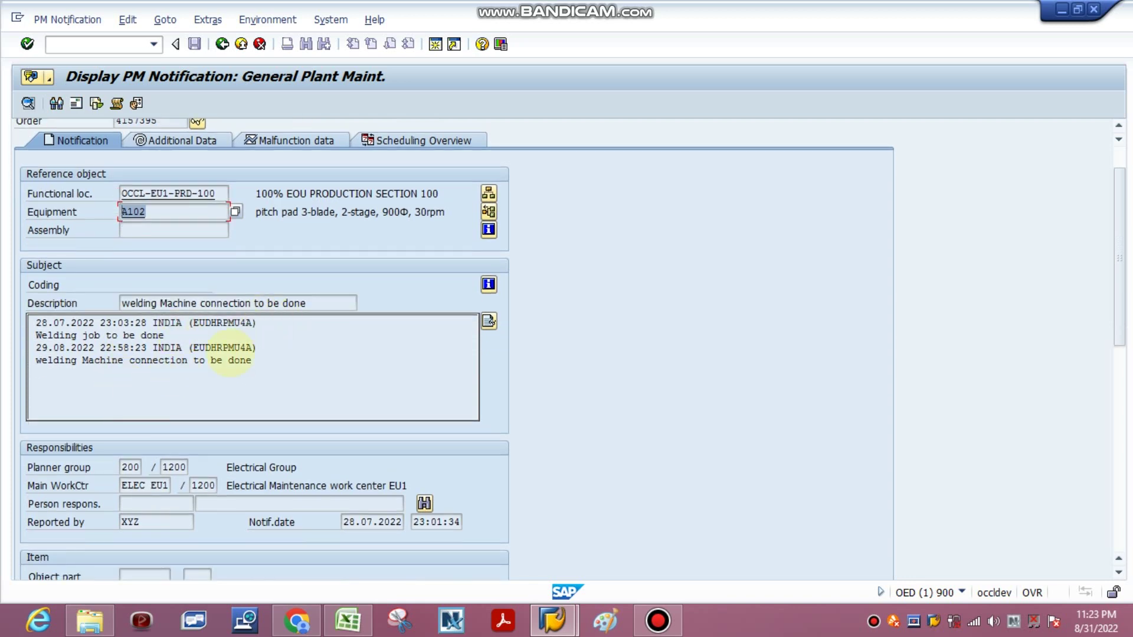
left_click_drag(261, 361, 51, 304)
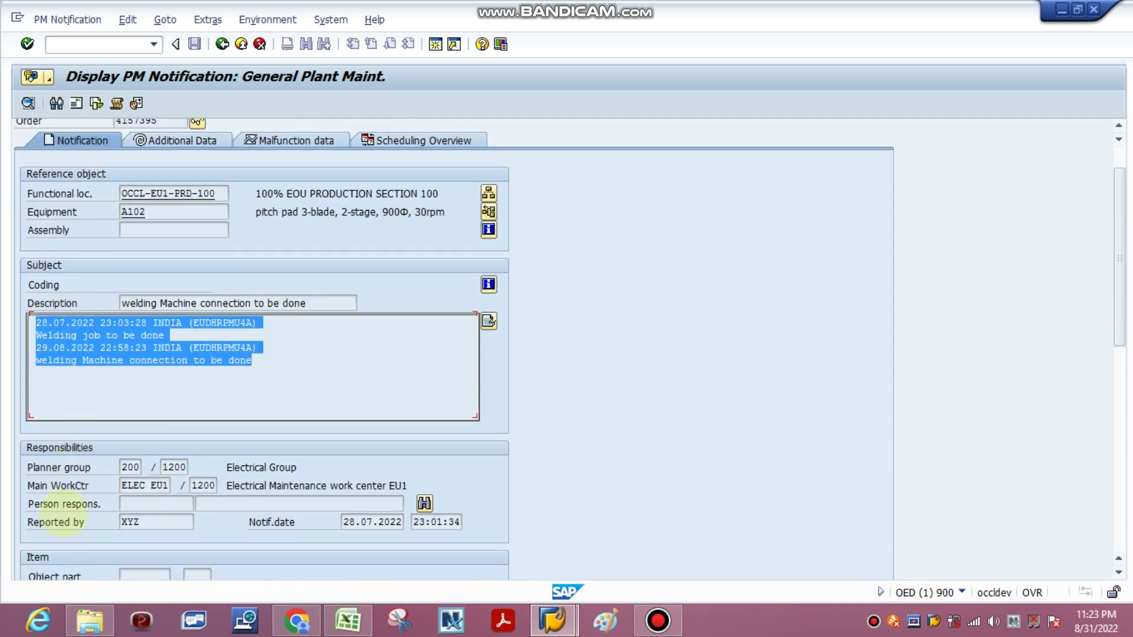
Examine who reported the notification, its main work center and its planner group under Responsibilities
double_click(150, 521)
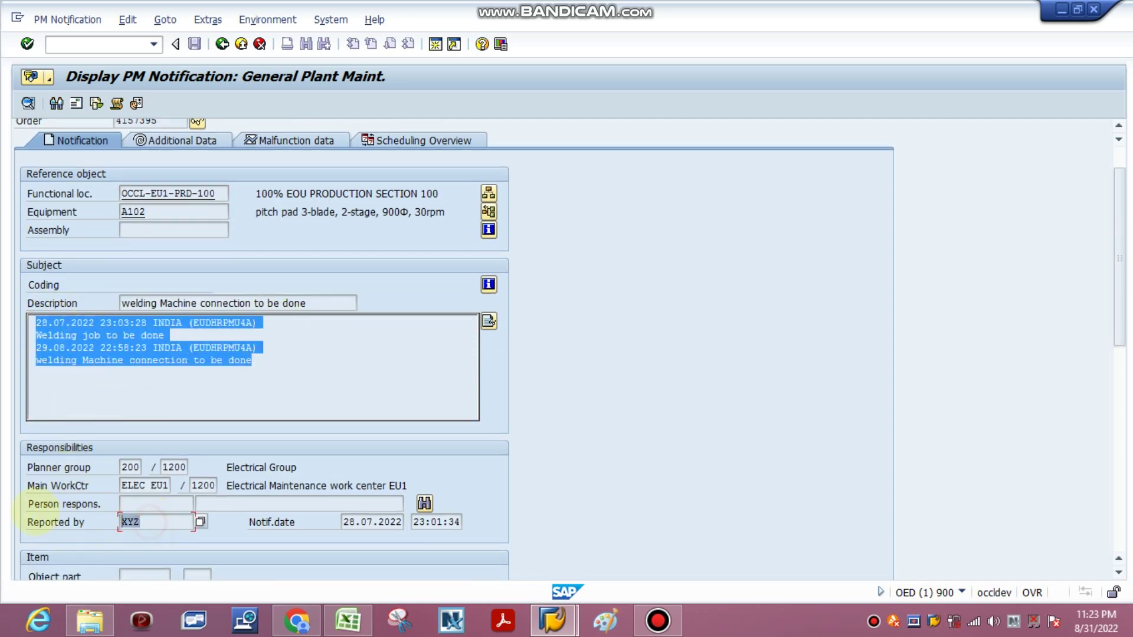
left_click(167, 520)
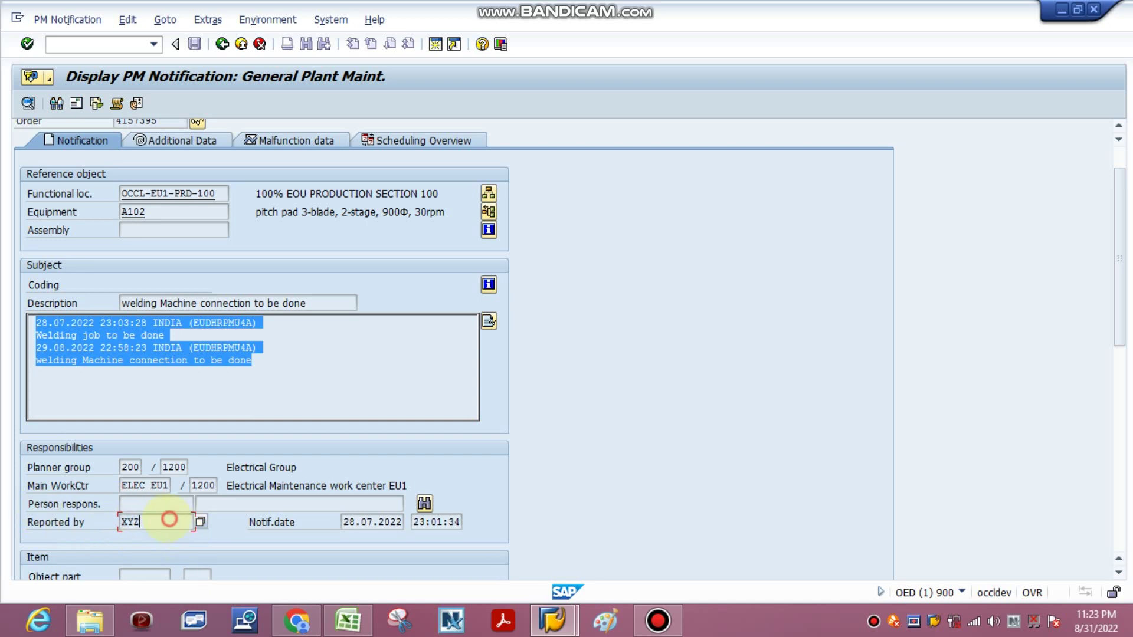
double_click(129, 522)
double_click(140, 486)
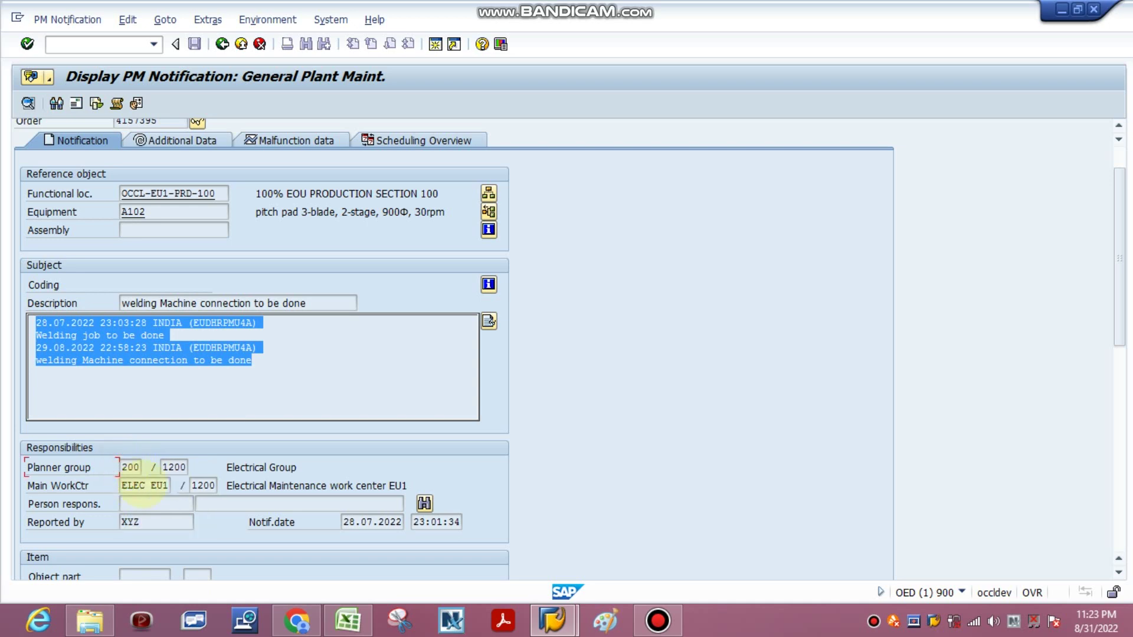
left_click(174, 467)
Look over the notification from its header through the planner group down to the Item section and back
scroll(185, 487, "up", 1)
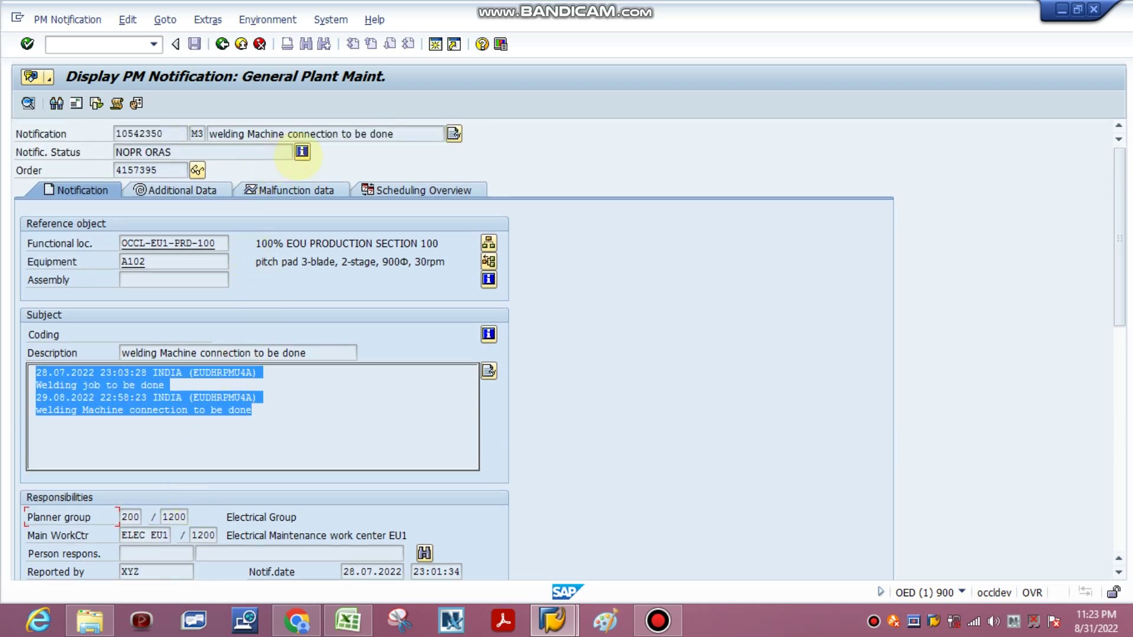
scroll(98, 514, "down", 2)
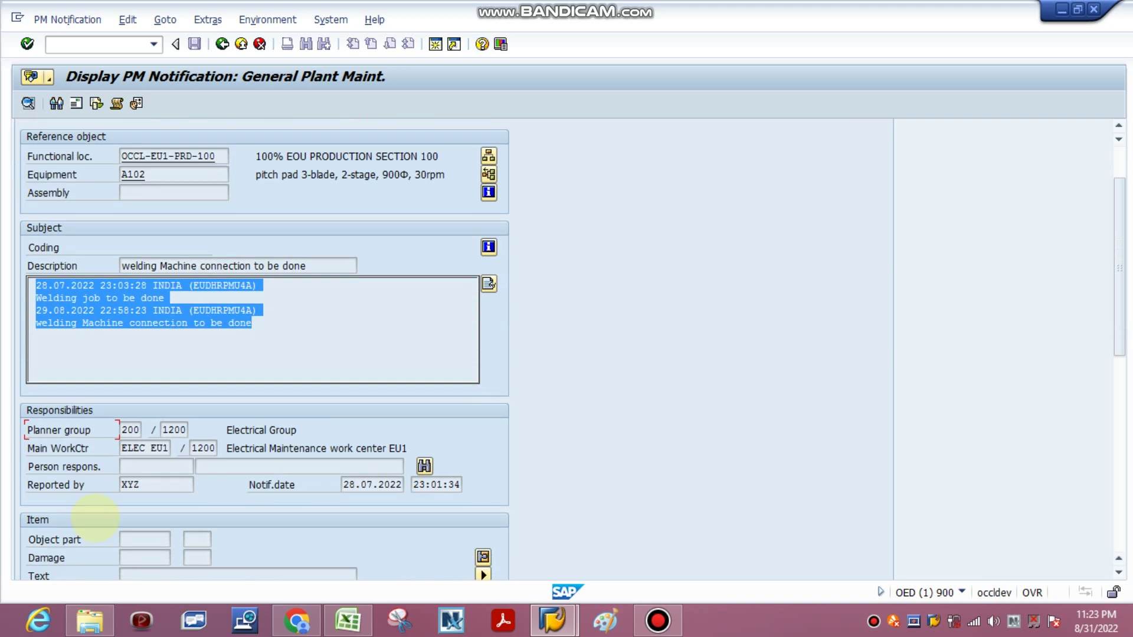
scroll(95, 518, "up", 2)
scroll(95, 518, "down", 2)
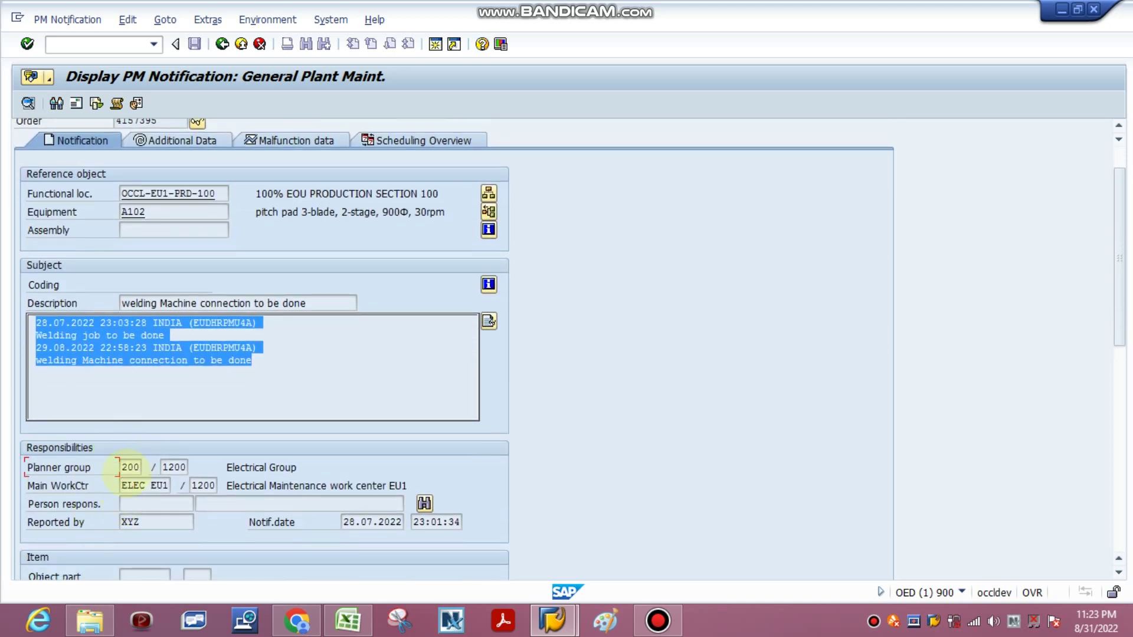
left_click(130, 467)
scroll(143, 506, "down", 2)
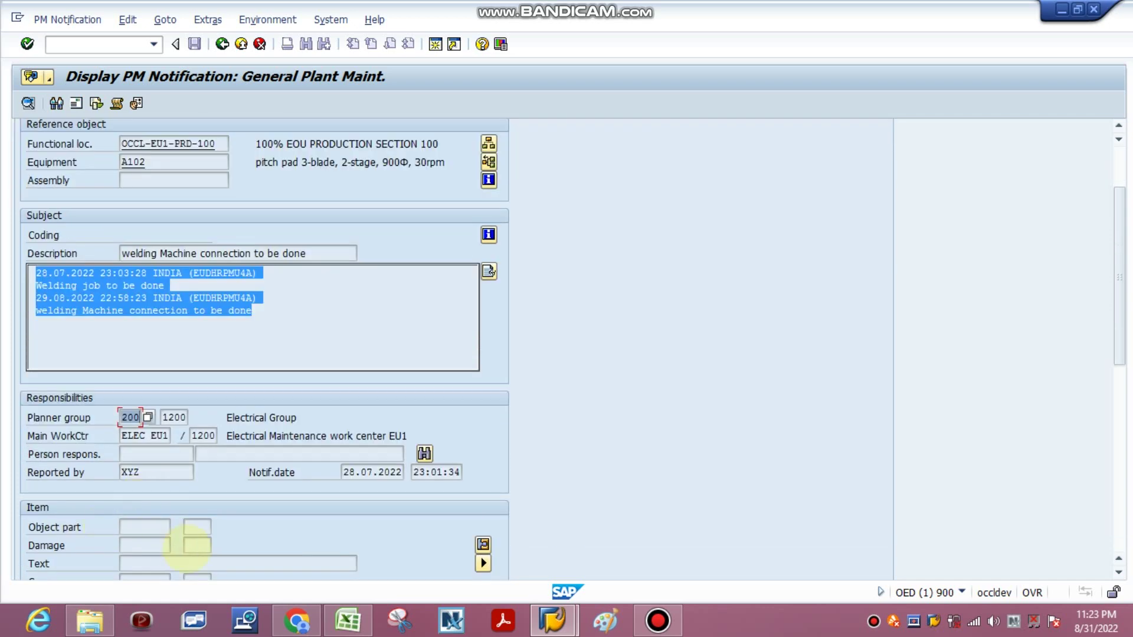
scroll(186, 549, "down", 2)
scroll(168, 564, "up", 6)
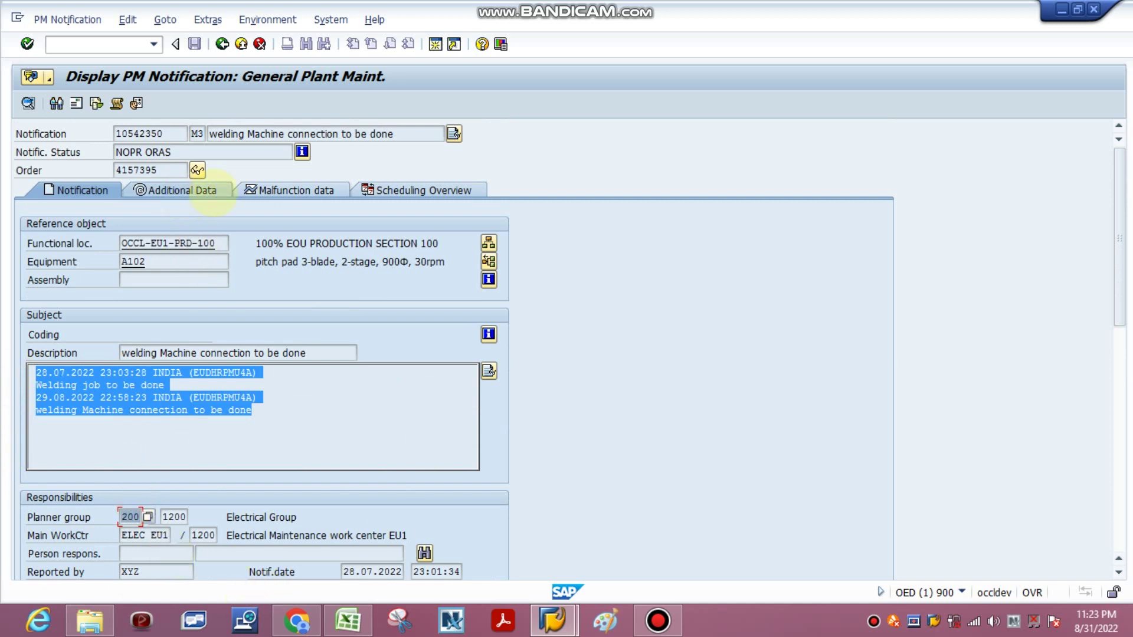
View the malfunction data and examine the required start and end dates in the scheduling overview
left_click(313, 190)
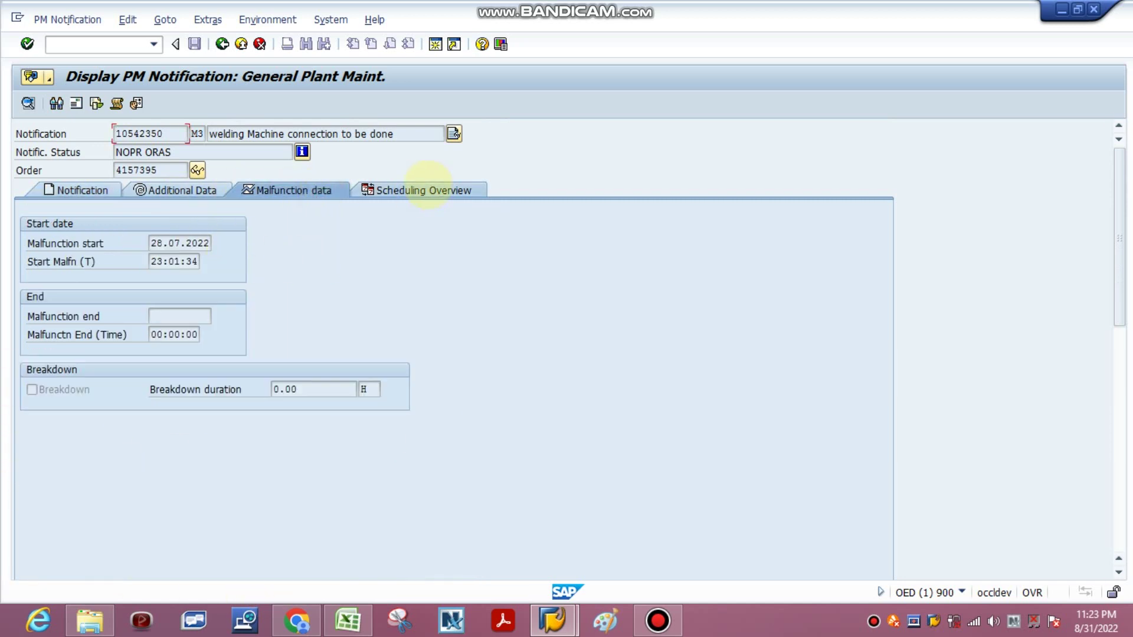
left_click(427, 188)
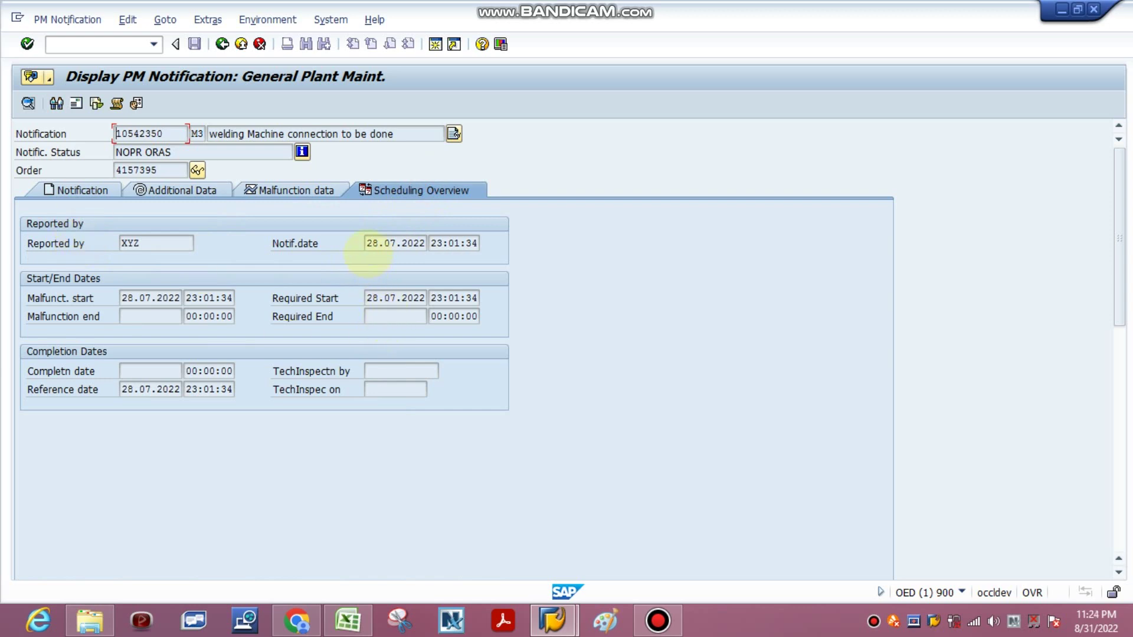
left_click_drag(366, 298, 479, 299)
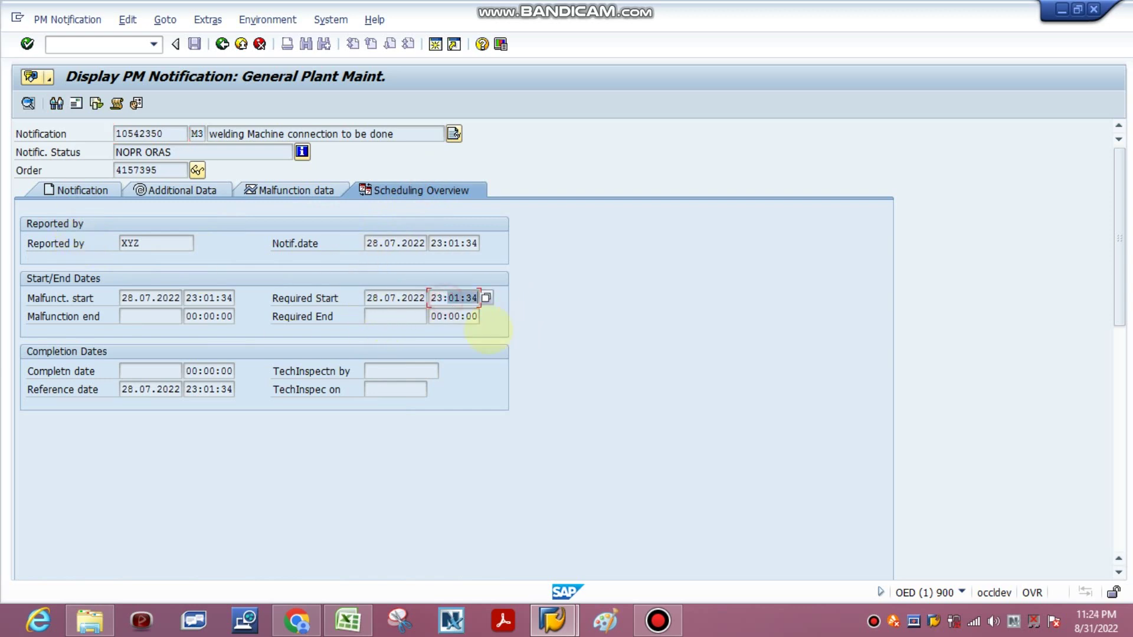
left_click(455, 316)
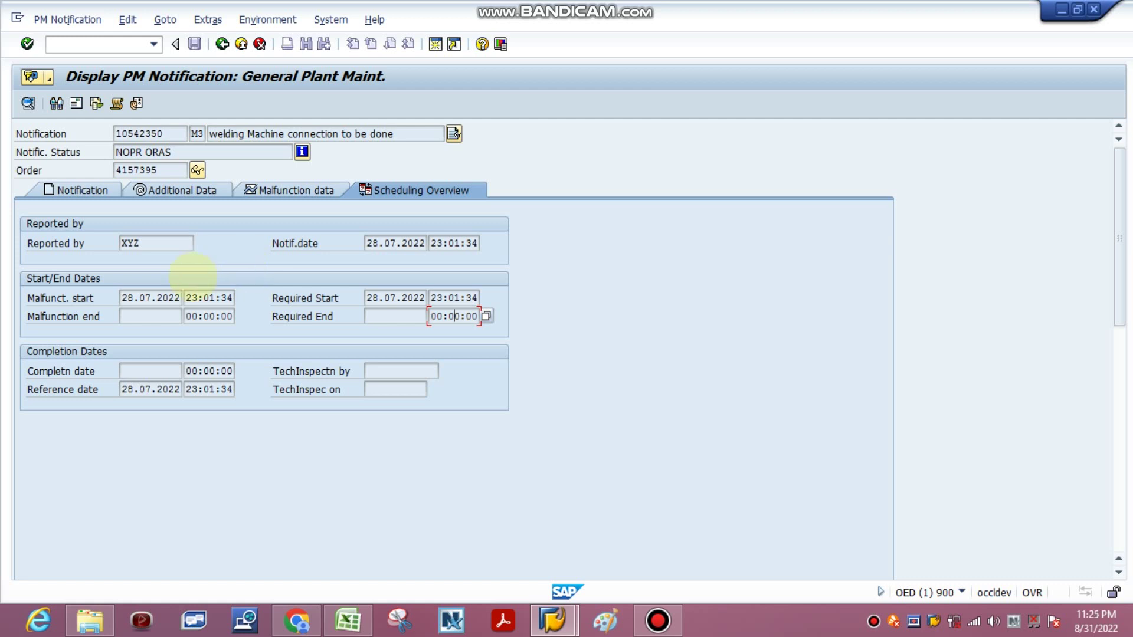
Check the breakdown duration in the malfunction data and return to the scheduling overview
left_click(289, 190)
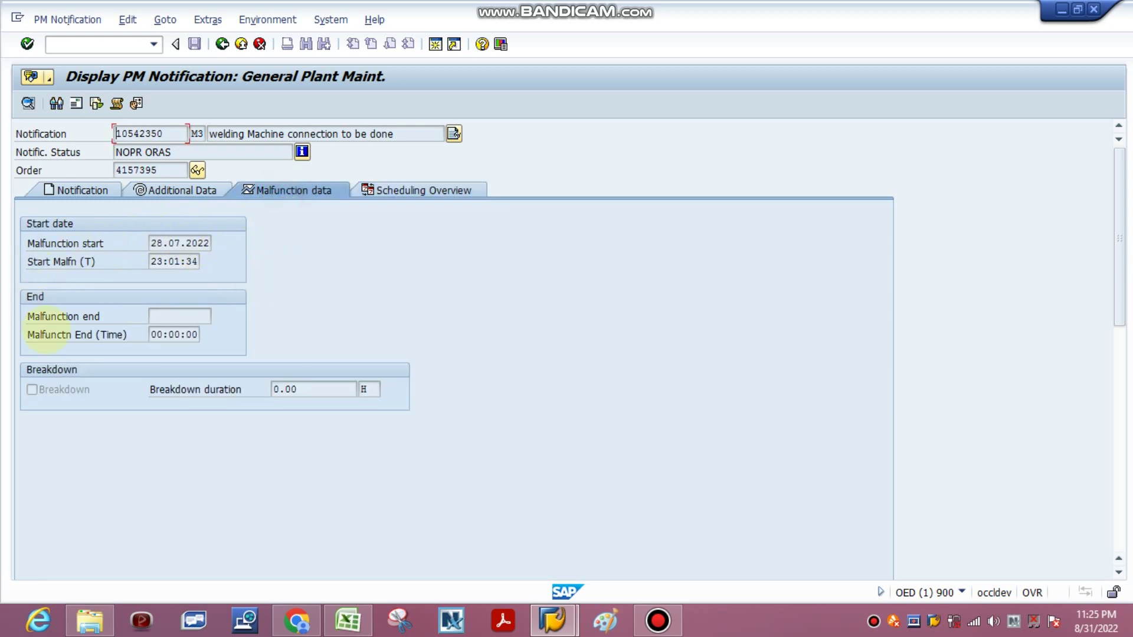
left_click(311, 388)
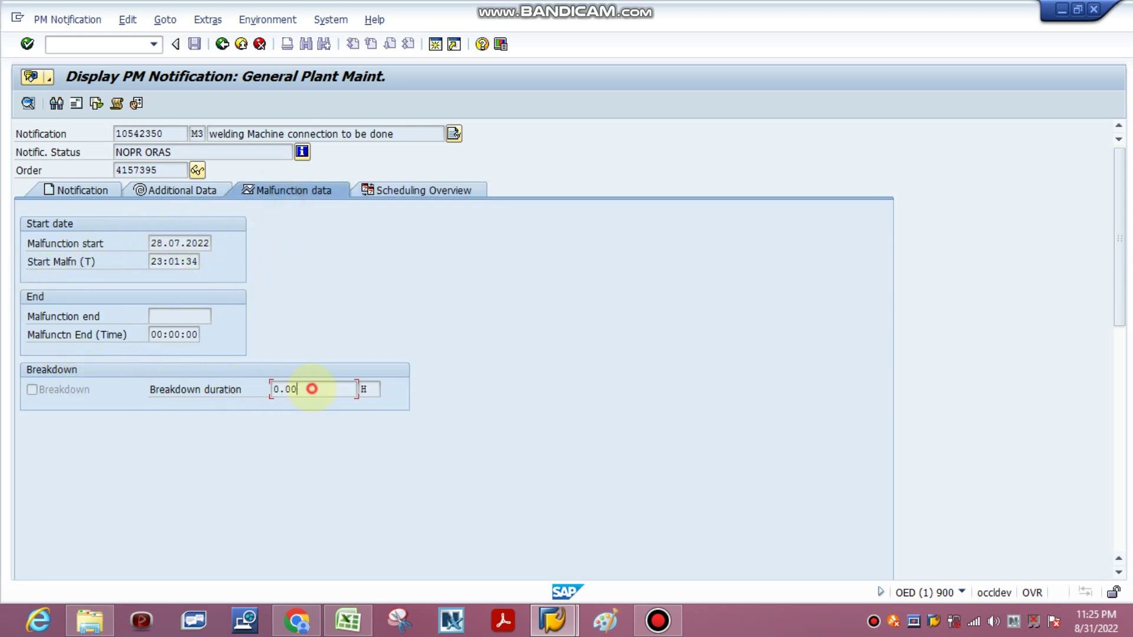
left_click(391, 189)
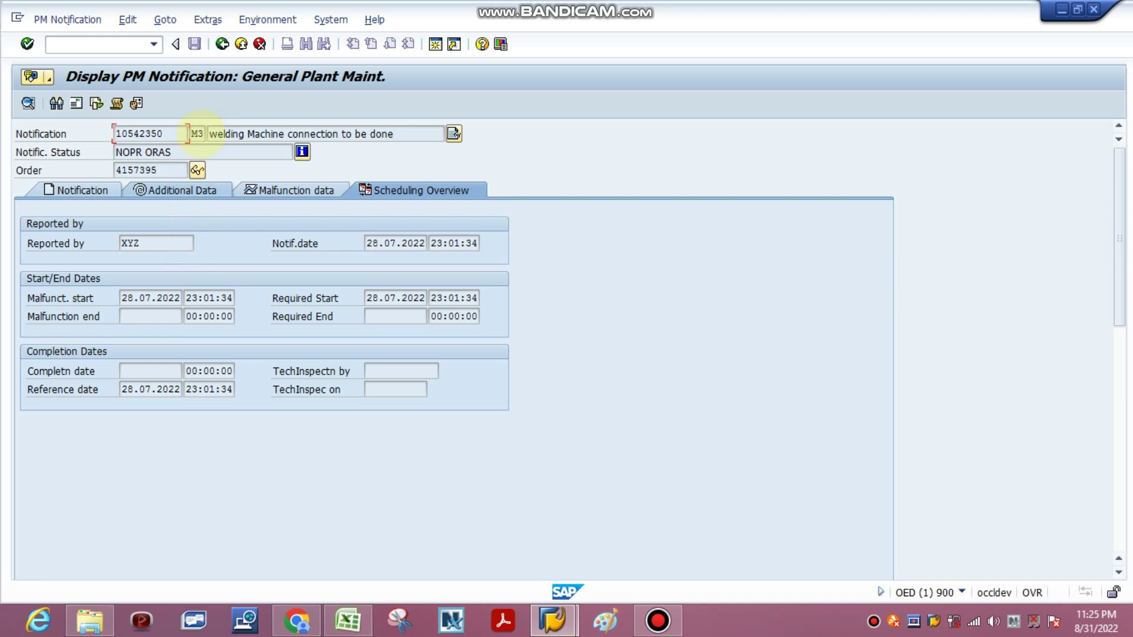
left_click(198, 134)
Examine the mode of requisition in the additional data and return to the main notification details
left_click(177, 190)
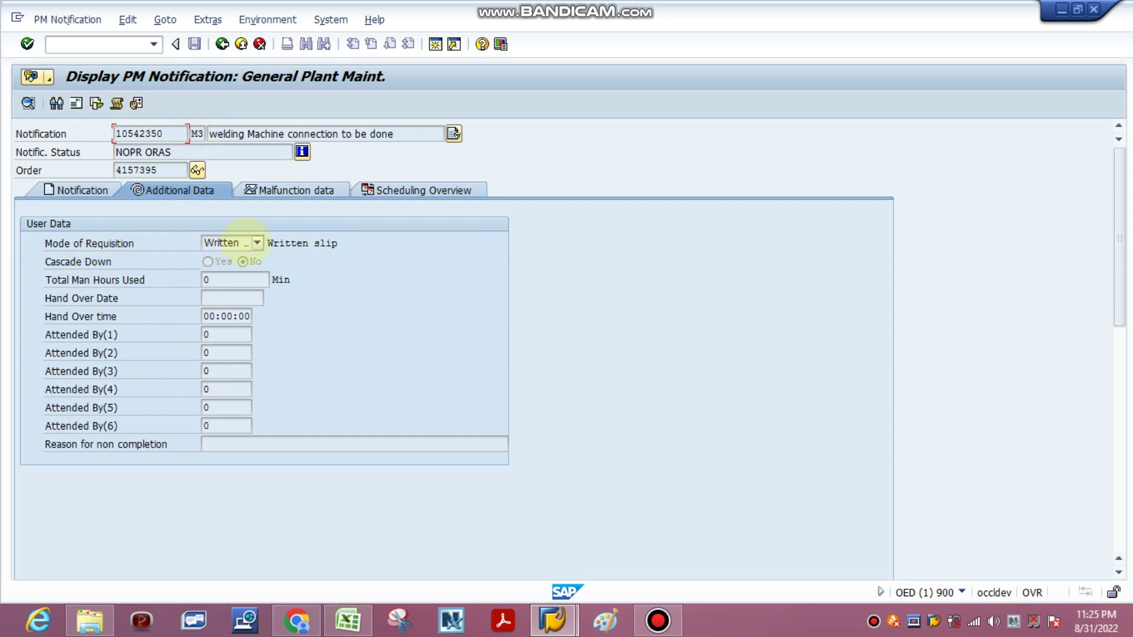
left_click(246, 243)
left_click(245, 241)
left_click(80, 190)
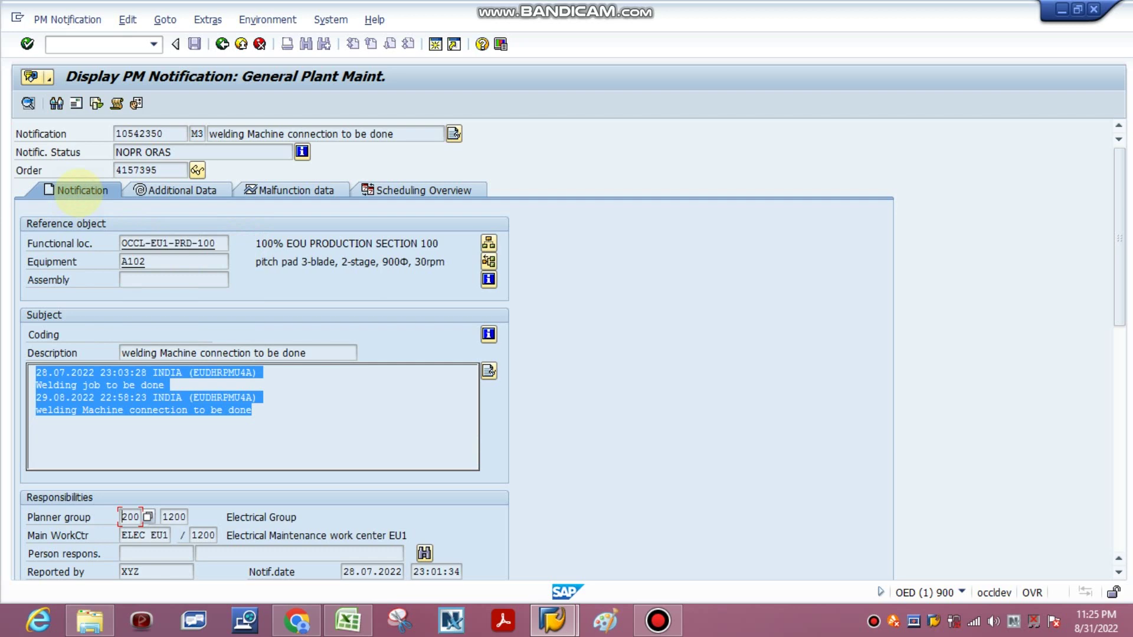